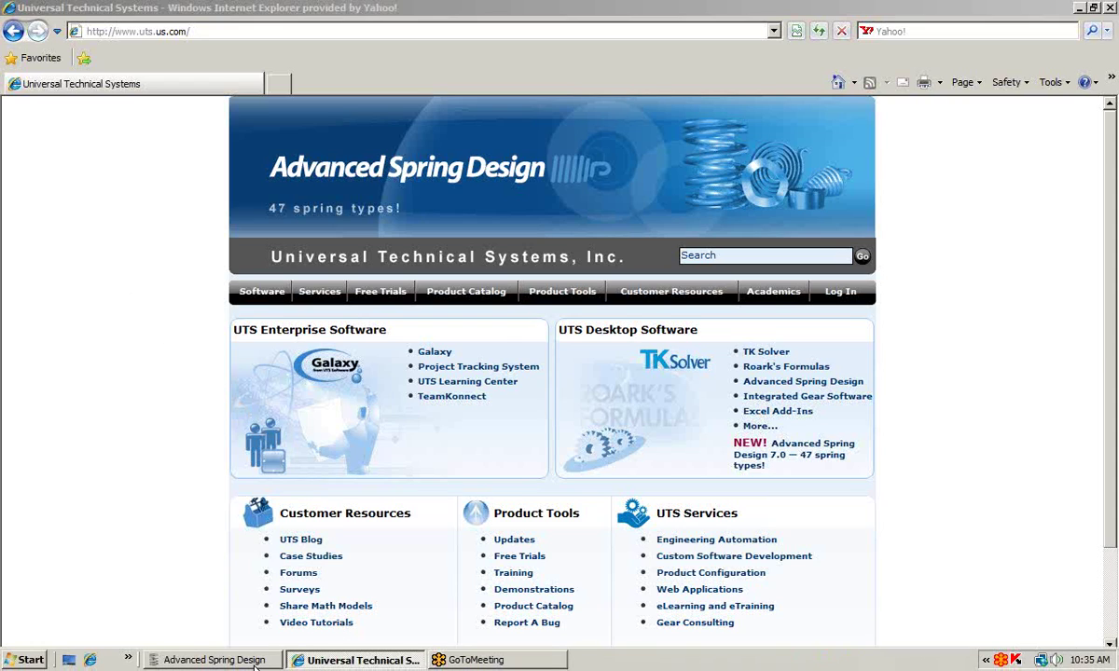
# Switch to Advanced Spring Design and its Garter Springs – Extension – Round Wire form
pyautogui.click(254, 666)
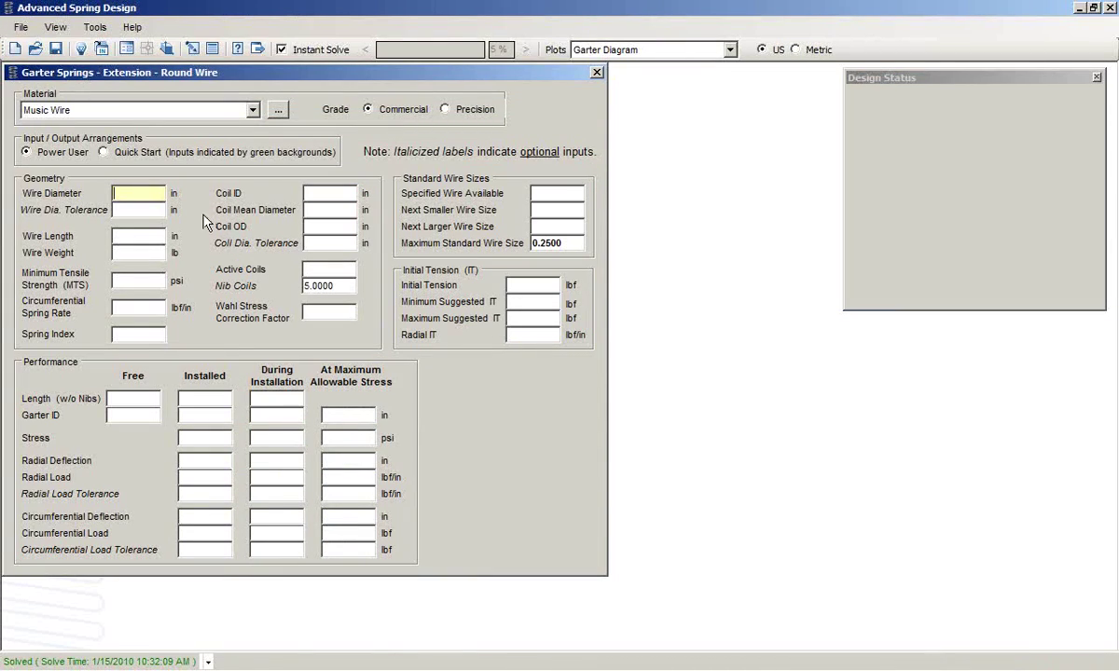
# Open the Garter Springs help article and scroll through its joint design and load equations
pyautogui.press('F1')
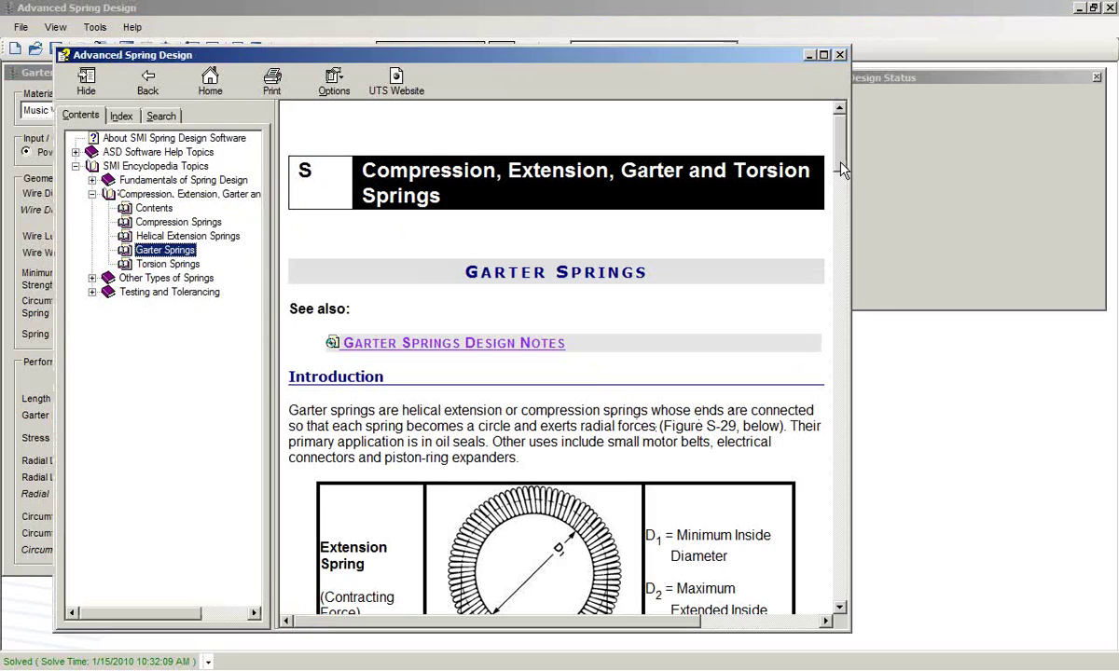
pyautogui.moveTo(839, 160); pyautogui.dragTo(842, 204)
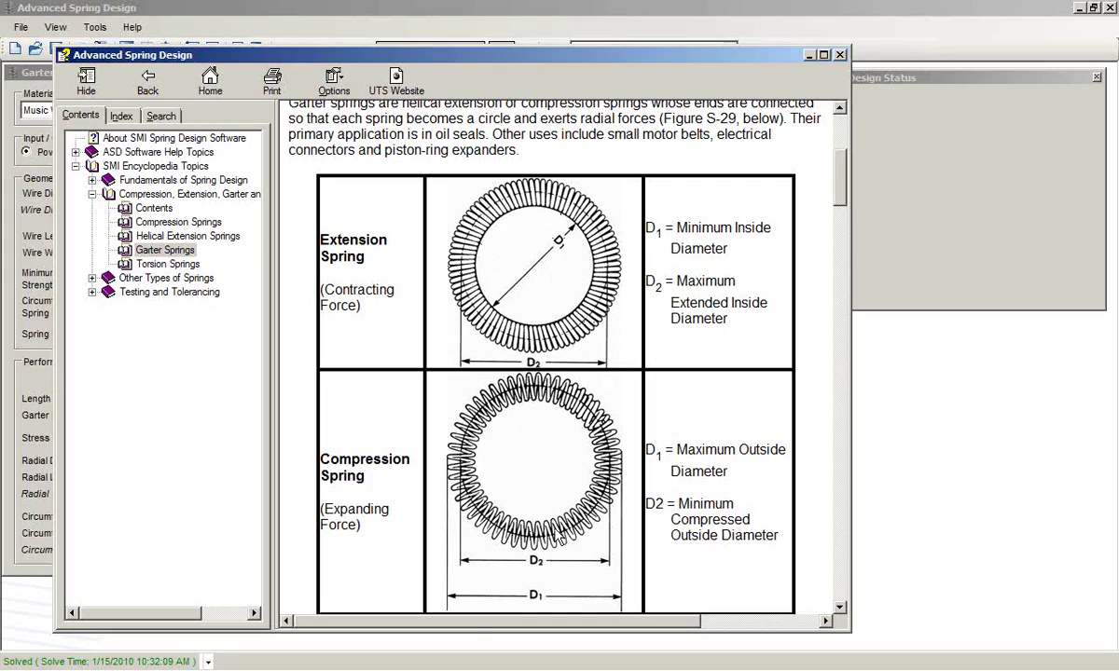
pyautogui.scroll(5, 539, 392)
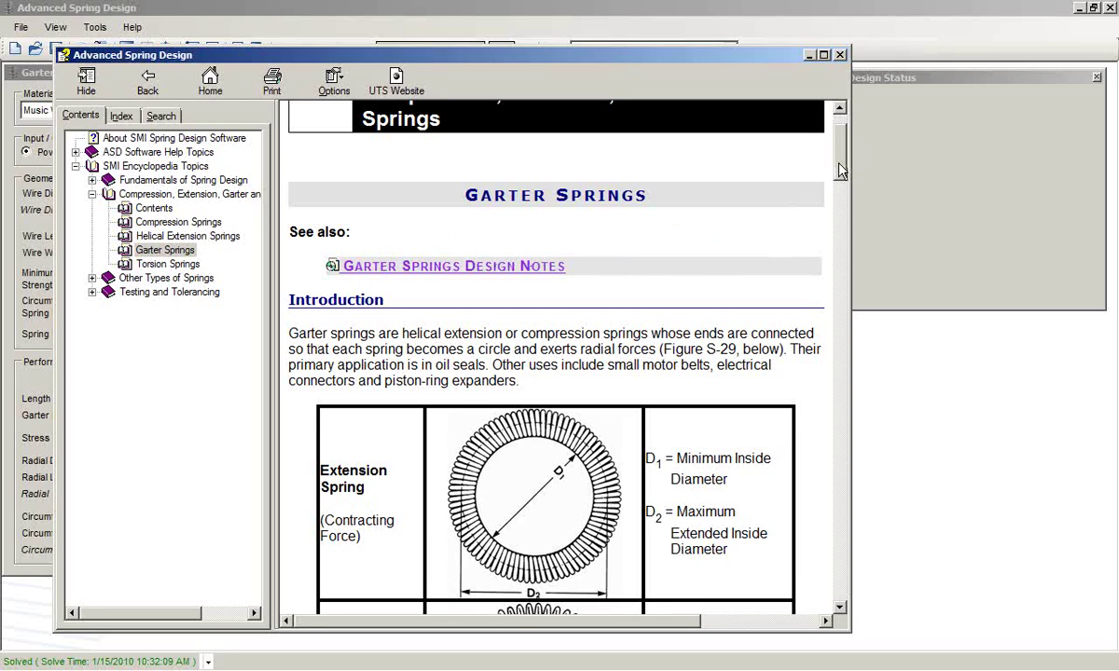
pyautogui.moveTo(838, 173); pyautogui.dragTo(783, 152)
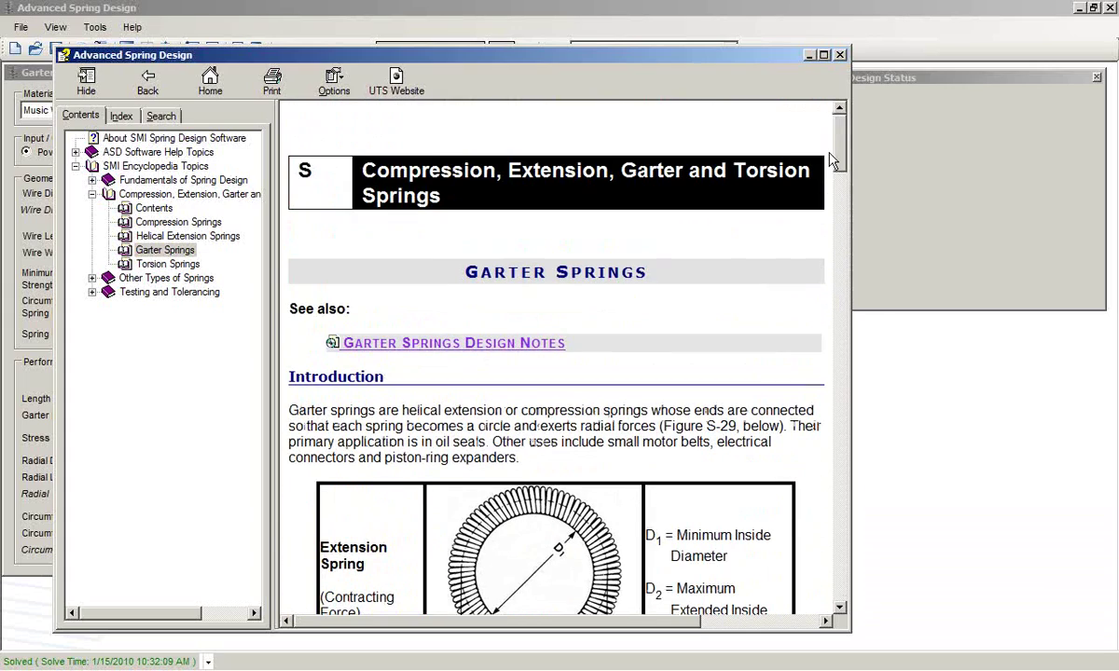
# Read the Garter Springs Design Notes, then return to the spring input form
pyautogui.click(441, 347)
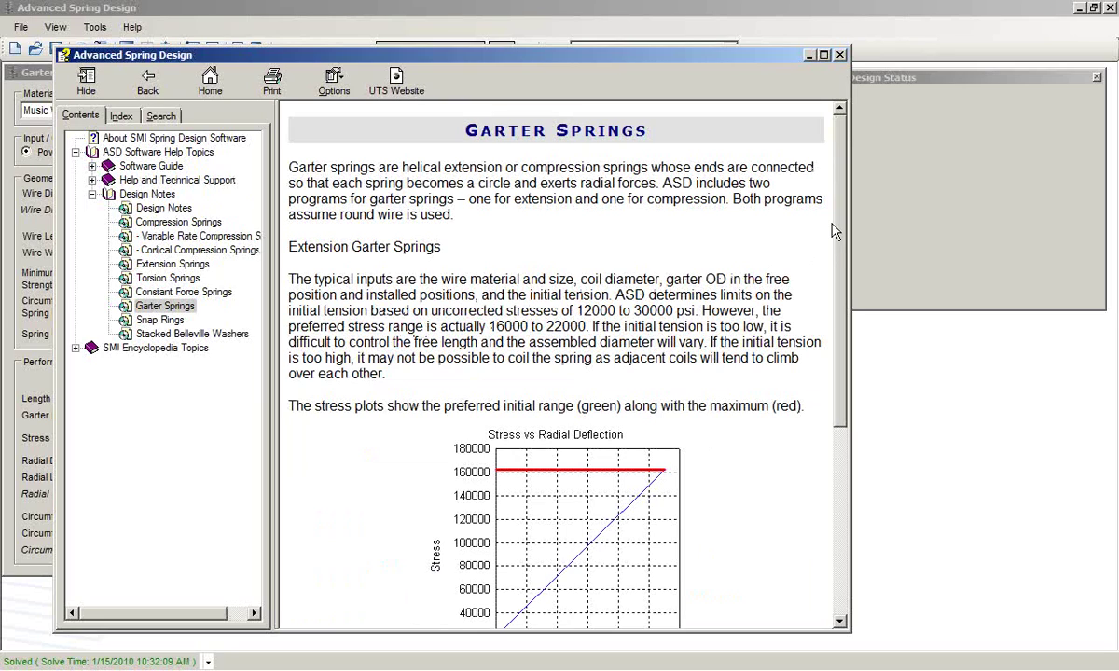
pyautogui.moveTo(839, 229)
pyautogui.mouseDown()
pyautogui.moveTo(842, 397)
pyautogui.moveTo(844, 224)
pyautogui.mouseUp()
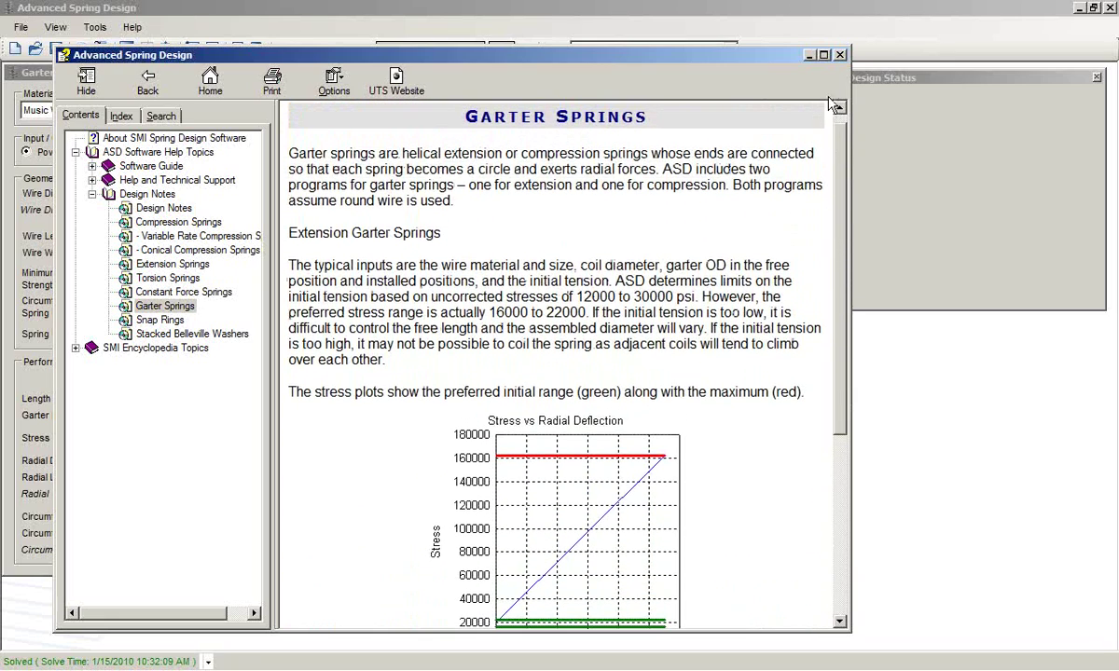
pyautogui.click(844, 61)
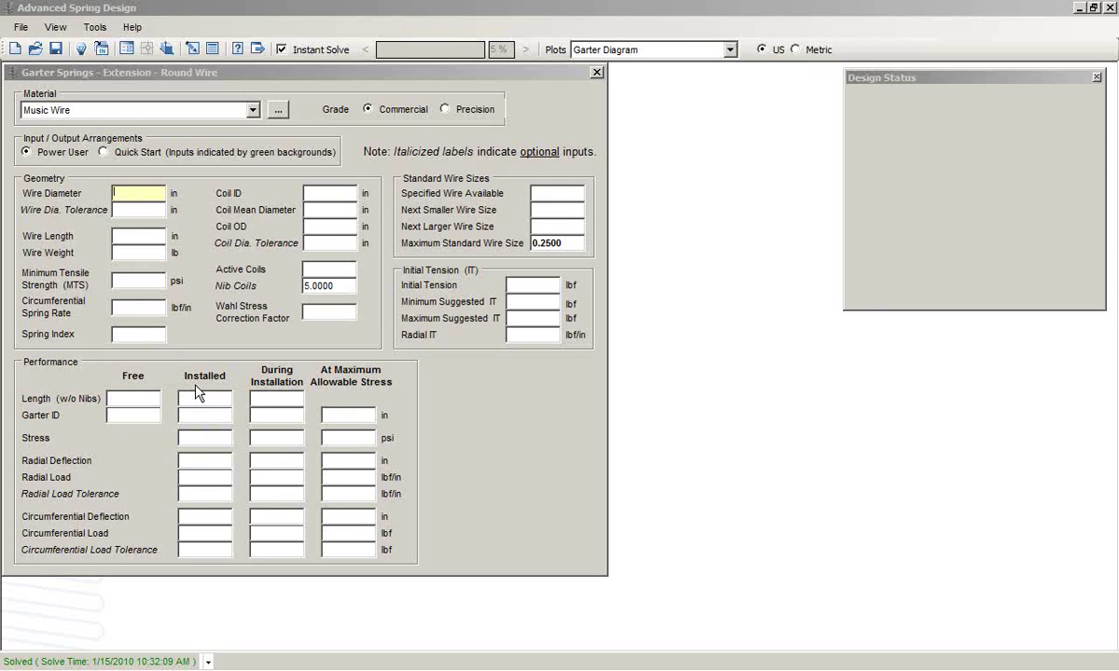
# Enter installed radial load 6, installed garter ID 1.2, and maximum-stress garter ID 2
pyautogui.click(189, 461)
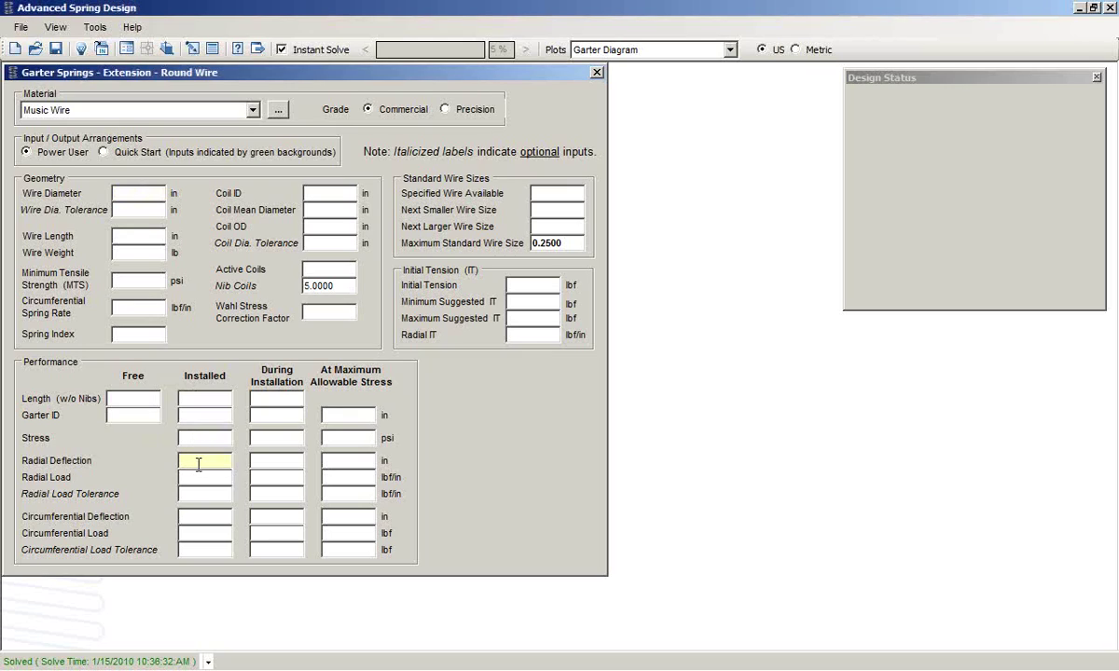
pyautogui.write('6')
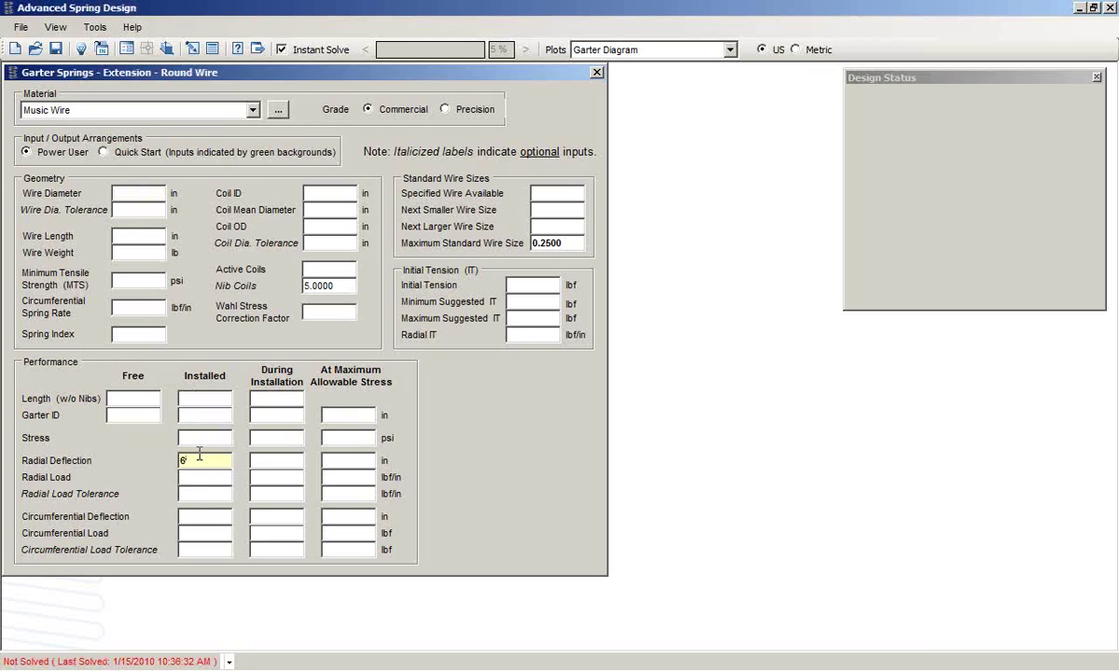
pyautogui.hotkey('shift', 'Home')
pyautogui.press('Tab')
pyautogui.write('6')
pyautogui.click(204, 415)
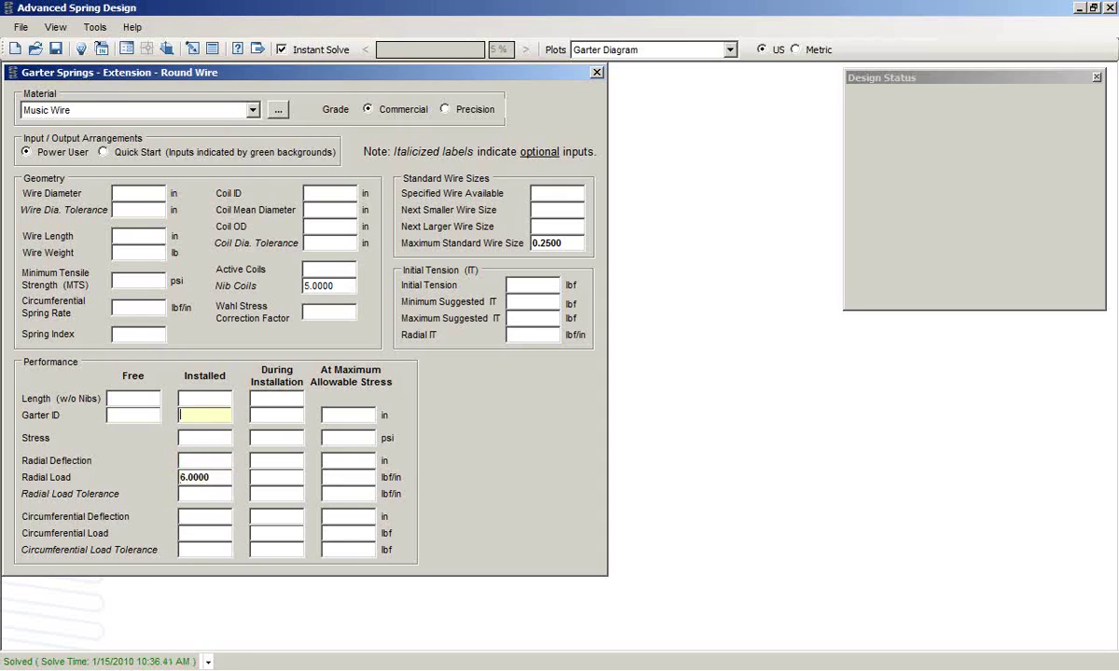
pyautogui.write('1.2500')
pyautogui.click(342, 417)
pyautogui.write('2')
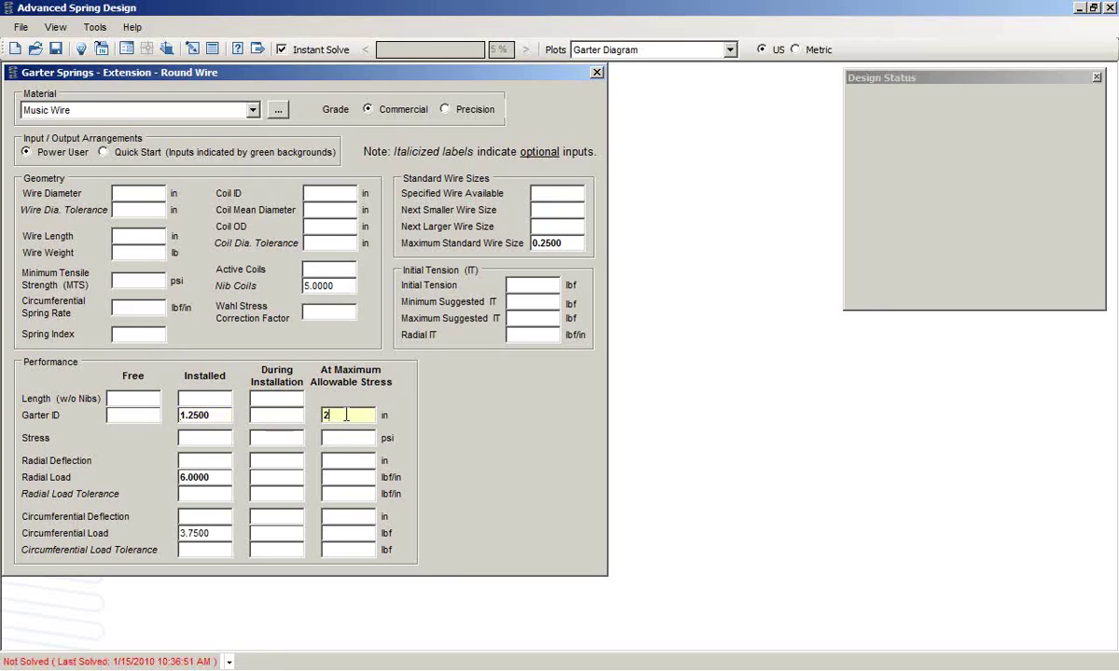
# Enter 12 lbf/in maximum radial load to solve for 0.0390 in wire and 91.1156 coils
pyautogui.click(341, 477)
pyautogui.write('12')
pyautogui.click(341, 497)
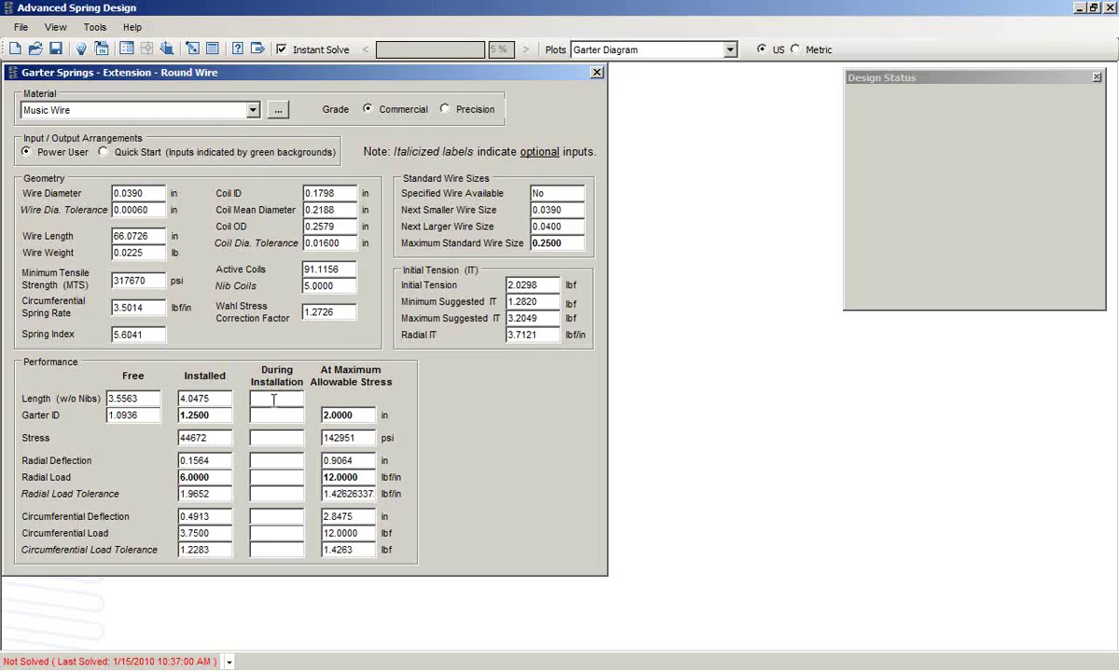
# Set the during-installation garter ID to 1.75 in, yielding 110192 psi stress
pyautogui.click(267, 417)
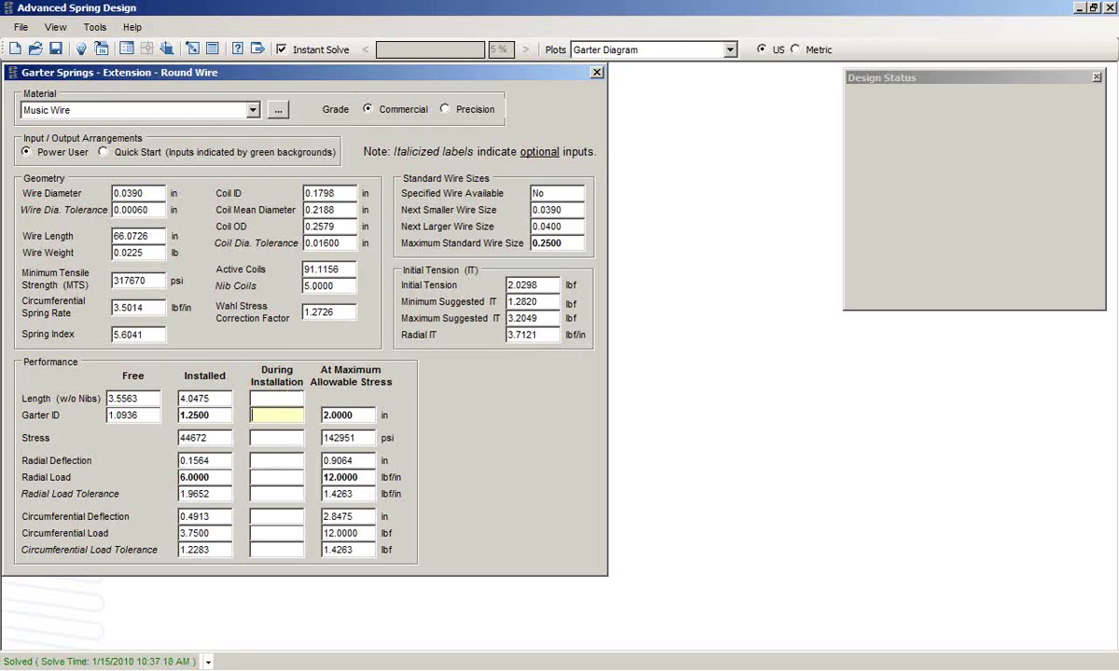
pyautogui.write('1.')
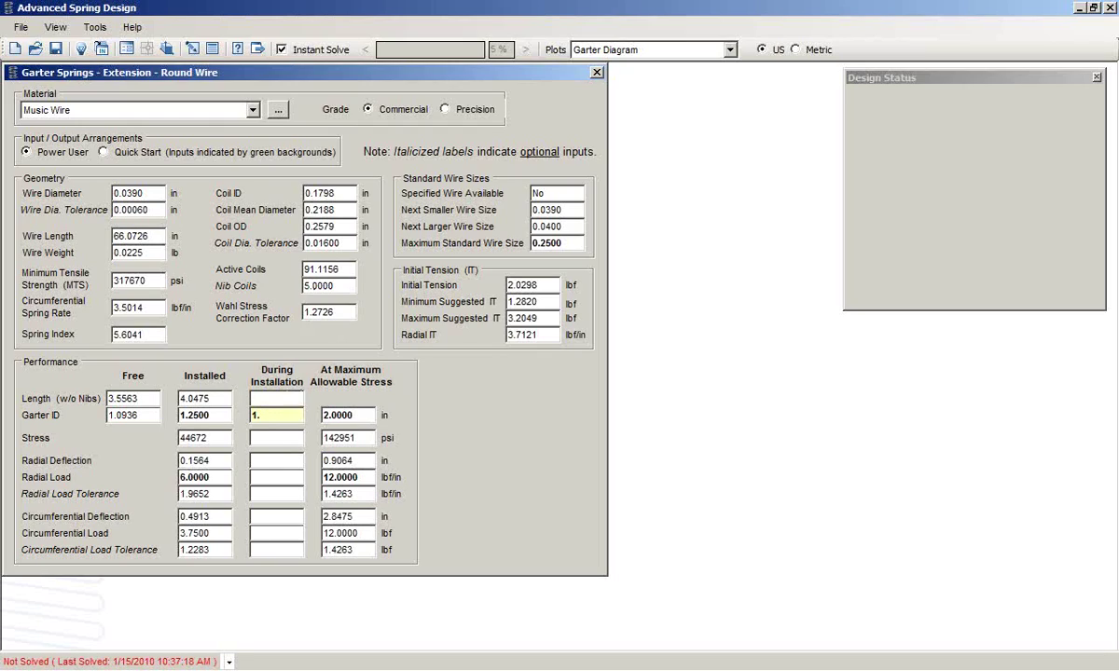
pyautogui.write('75')
pyautogui.press('Return')
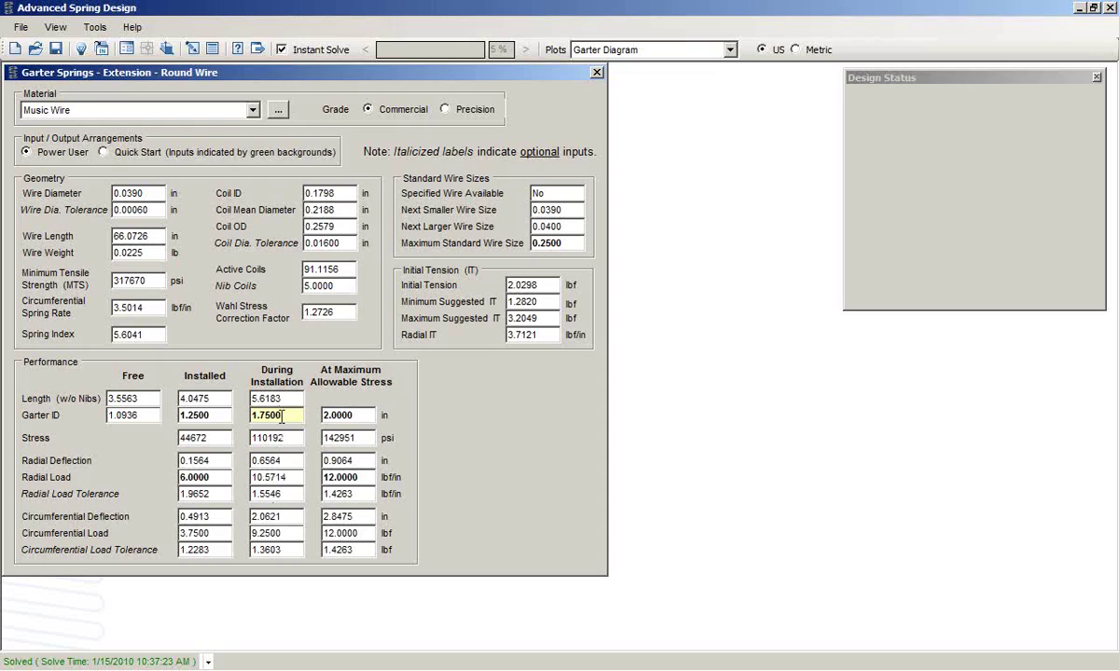
# Plot the Garter Diagram from the Plots list and enlarge its window
pyautogui.click(683, 47)
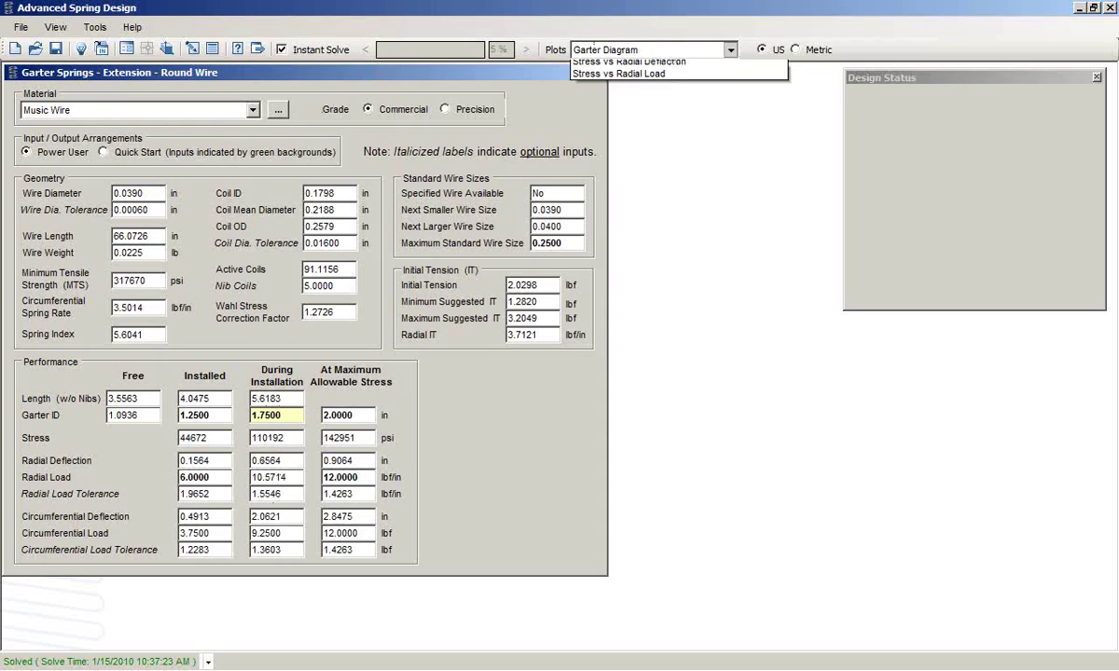
pyautogui.click(585, 68)
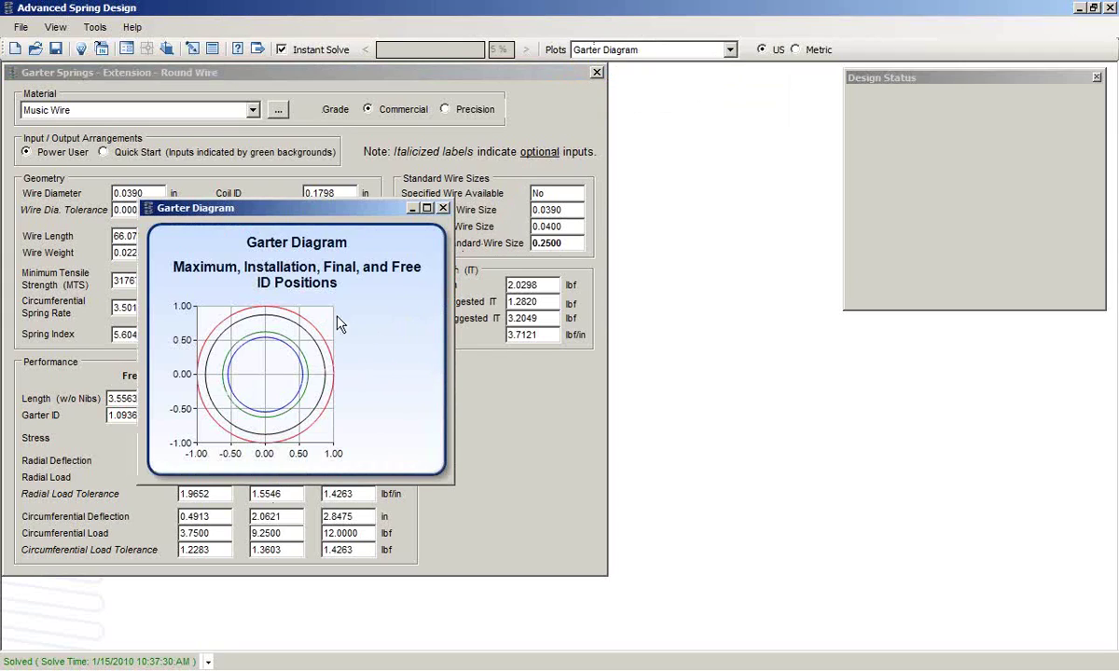
pyautogui.moveTo(451, 481); pyautogui.dragTo(597, 643)
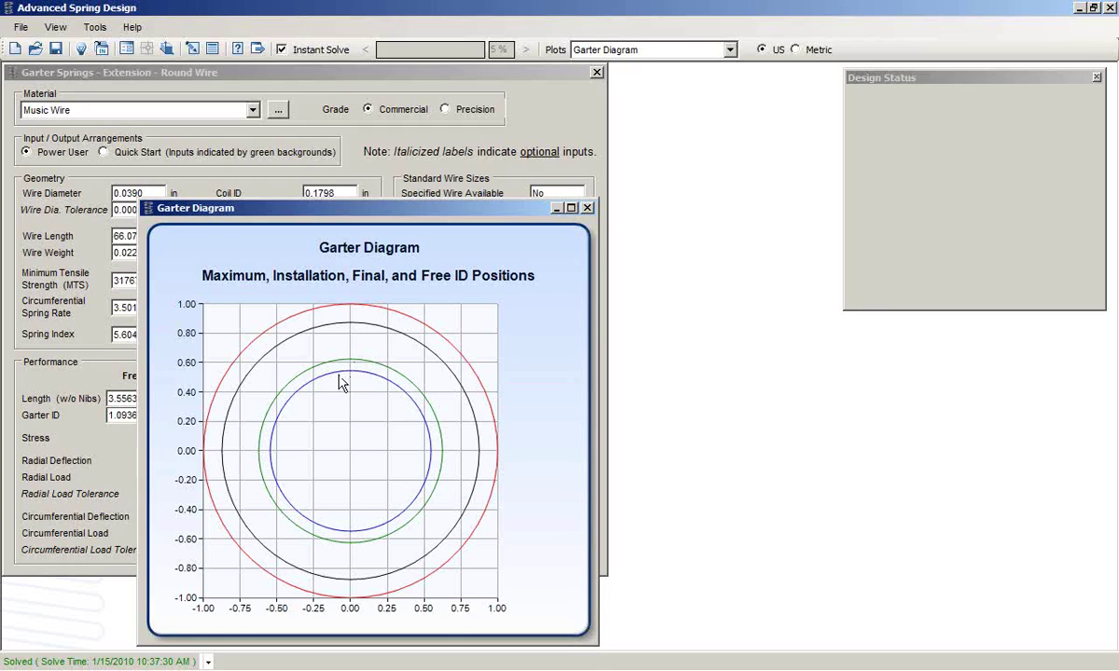
# Close the garter diagram and show the spring in 3D, rotated face-on as a ring
pyautogui.click(587, 208)
pyautogui.click(95, 28)
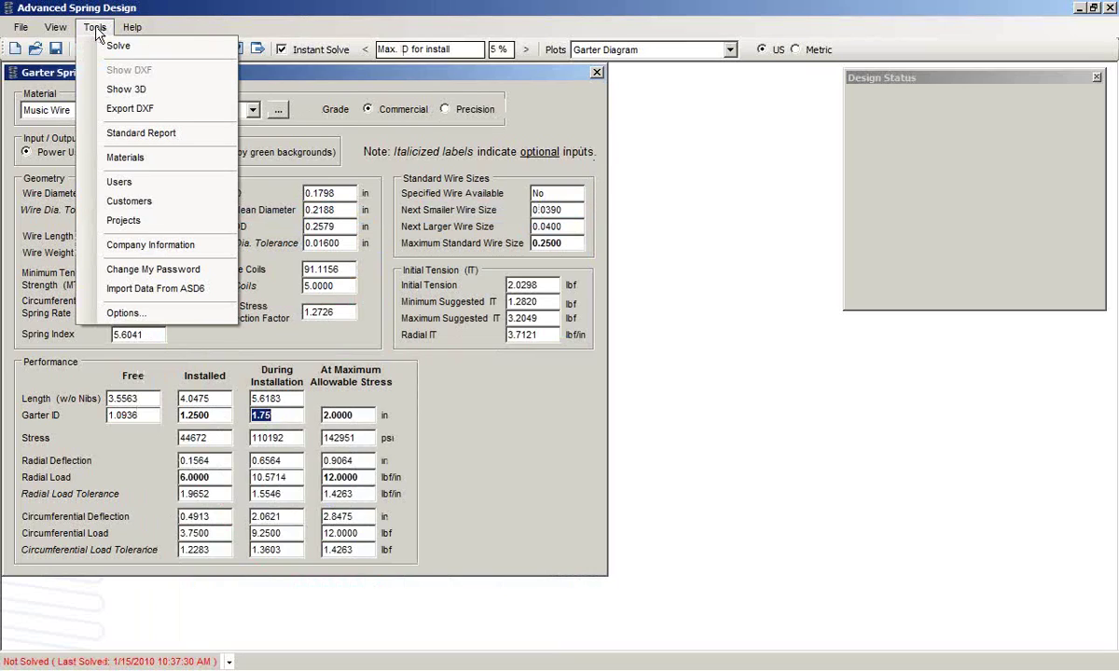
pyautogui.click(127, 84)
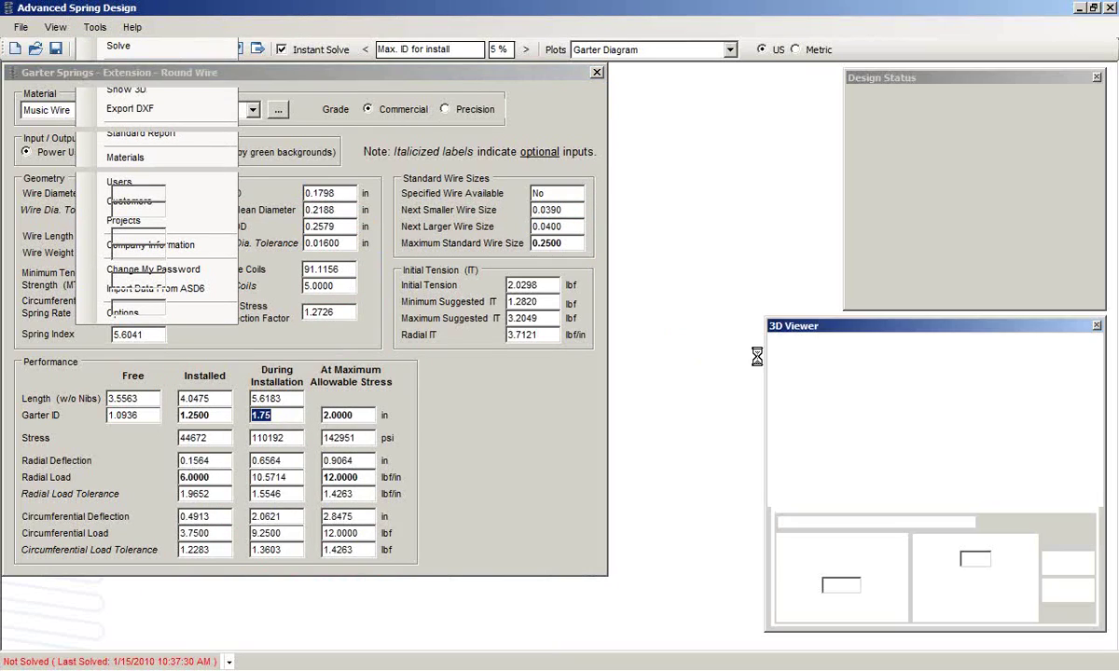
pyautogui.moveTo(821, 328); pyautogui.dragTo(530, 159)
pyautogui.moveTo(781, 293); pyautogui.dragTo(769, 212)
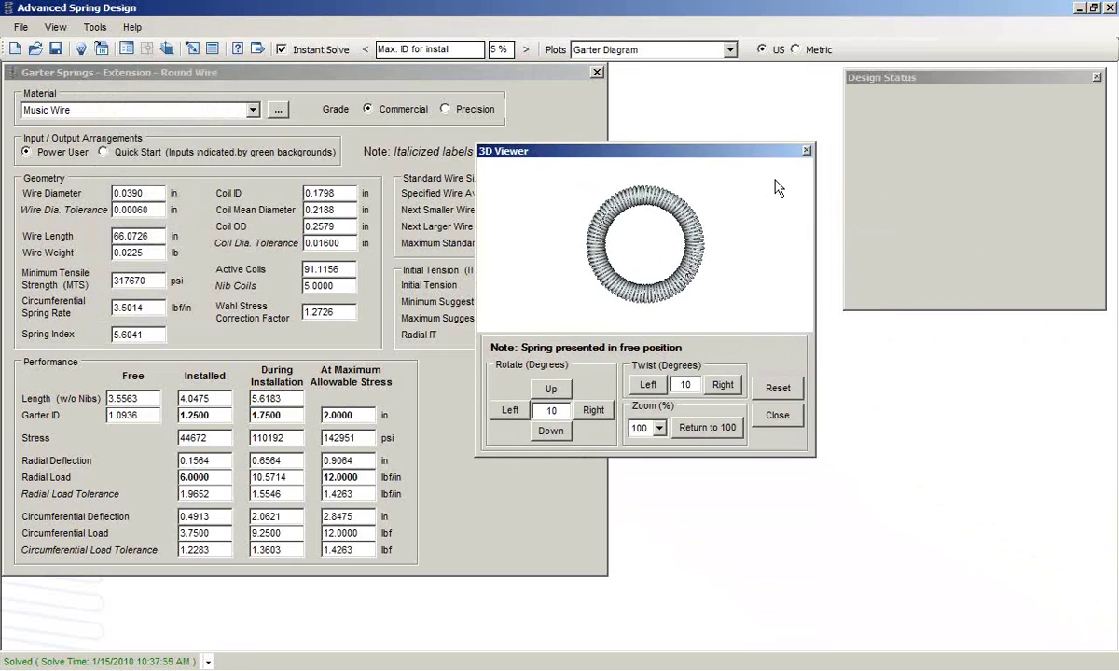
# Close the 3D Viewer to leave the solved garter spring form in front
pyautogui.click(807, 151)
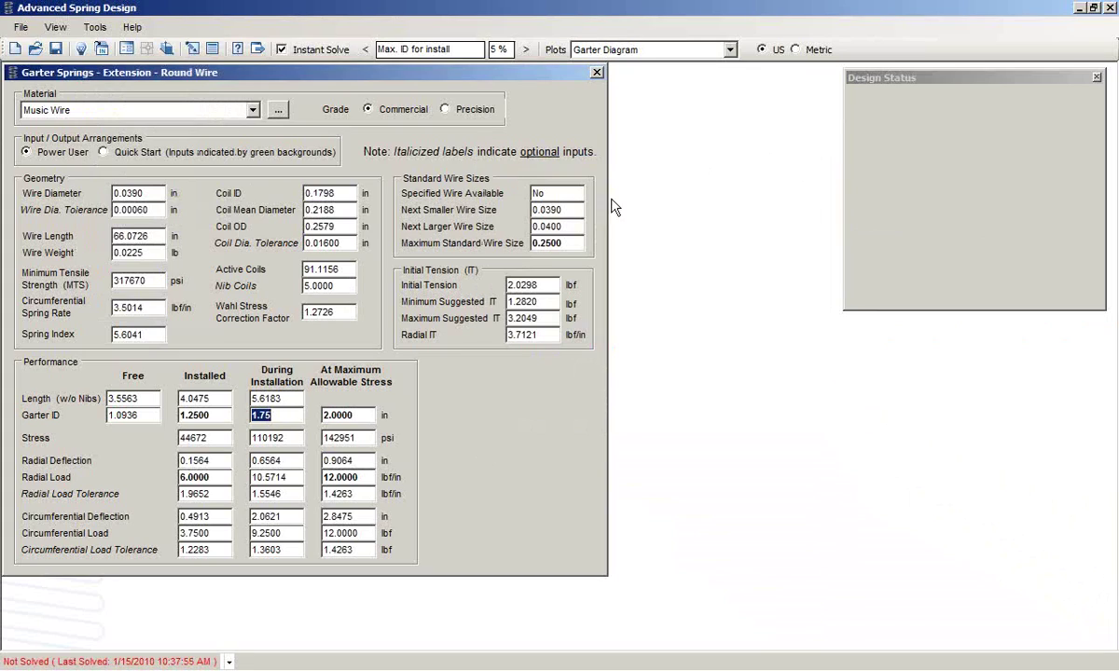